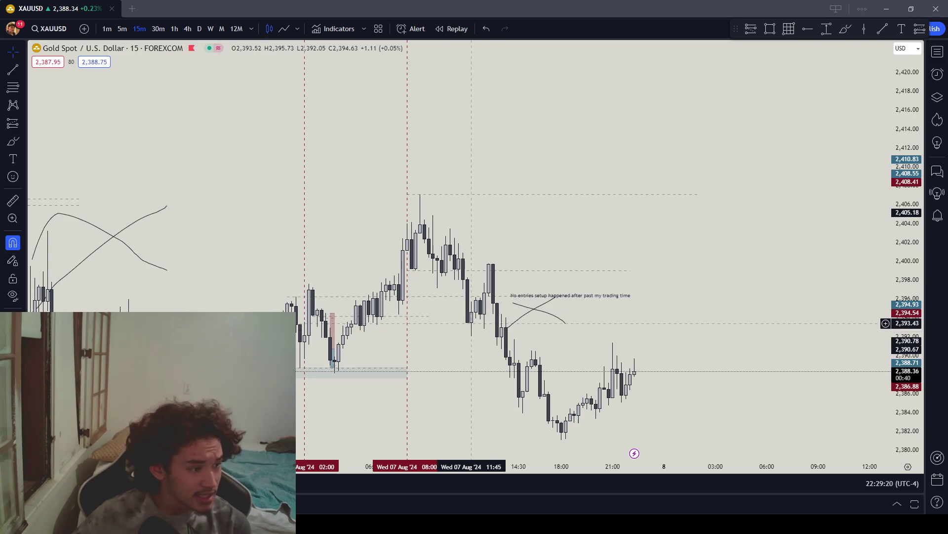
Pan and stretch the 15-minute chart to frame the 07 Aug position box near 02:00
{"action": "left_click_drag", "start_coordinate": [652, 387], "coordinate": [894, 372]}
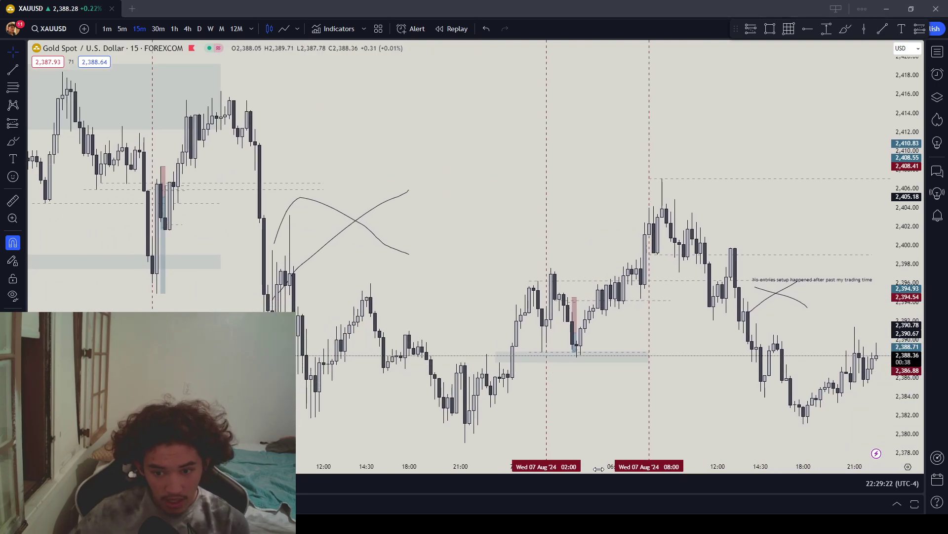
{"action": "scroll", "coordinate": [281, 271], "scroll_direction": "up", "scroll_amount": 4}
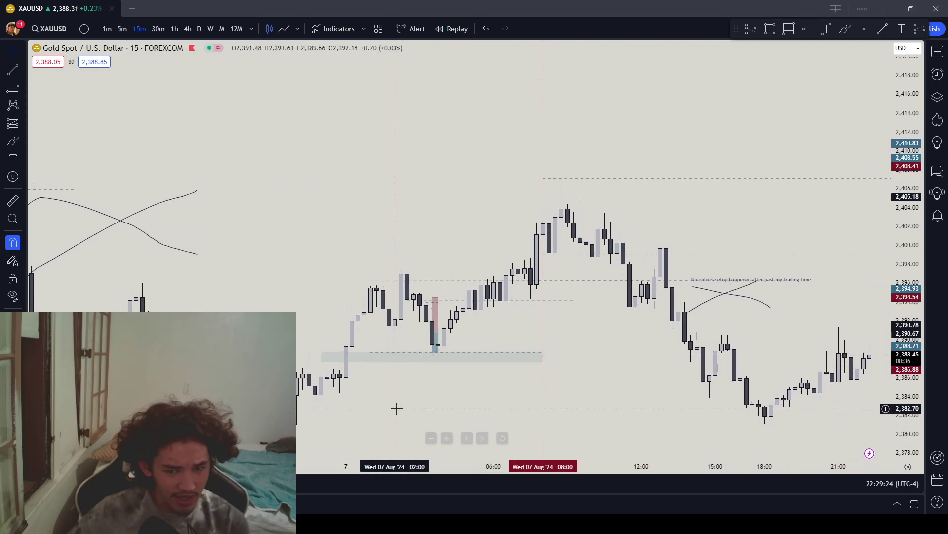
{"action": "left_click_drag", "start_coordinate": [436, 412], "coordinate": [482, 400]}
{"action": "left_click_drag", "start_coordinate": [907, 384], "coordinate": [907, 154]}
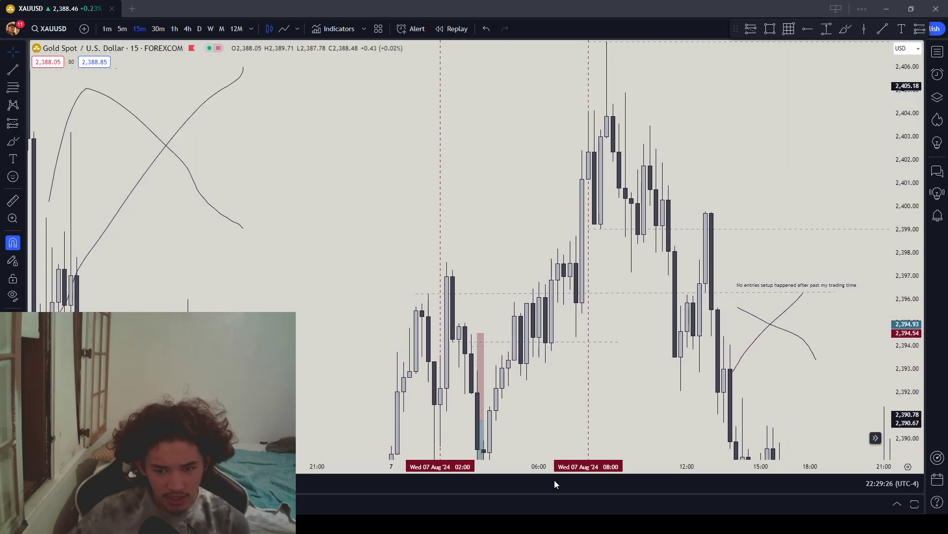
{"action": "left_click_drag", "start_coordinate": [547, 466], "coordinate": [414, 463]}
{"action": "left_click_drag", "start_coordinate": [414, 377], "coordinate": [516, 294]}
Show the 7 Aug position's stop, target and risk/reward figures, then deselect it and view lower prices
{"action": "left_click", "coordinate": [423, 363]}
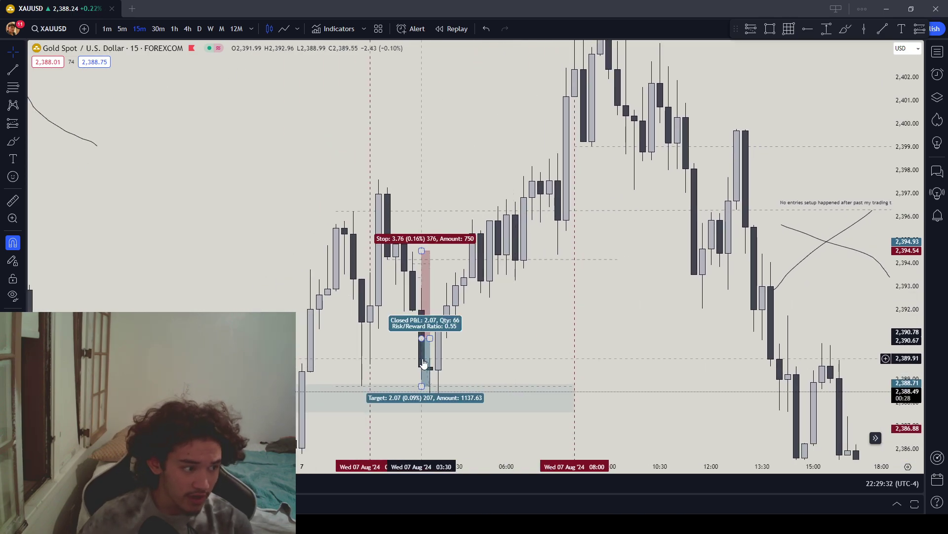
{"action": "left_click", "coordinate": [540, 354]}
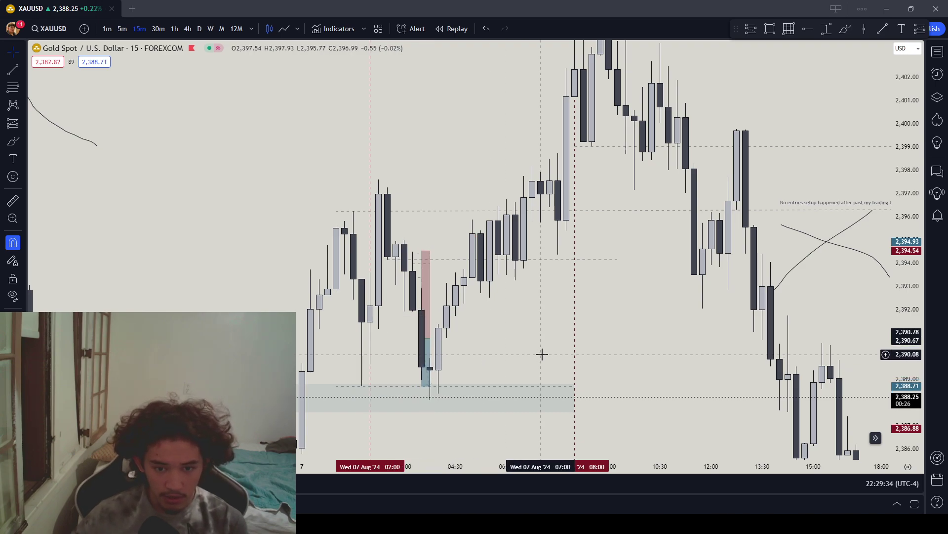
{"action": "left_click_drag", "start_coordinate": [540, 354], "coordinate": [540, 370]}
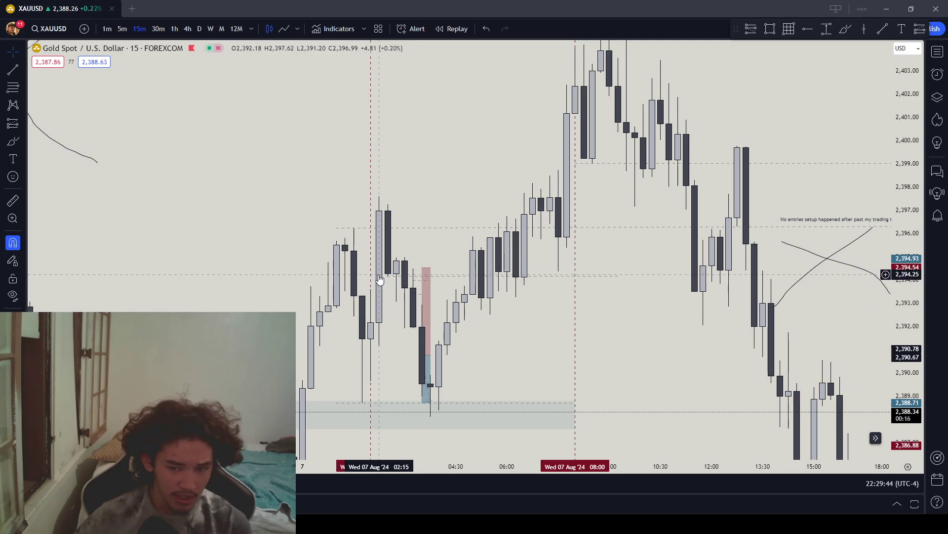
{"action": "left_click_drag", "start_coordinate": [525, 378], "coordinate": [518, 318]}
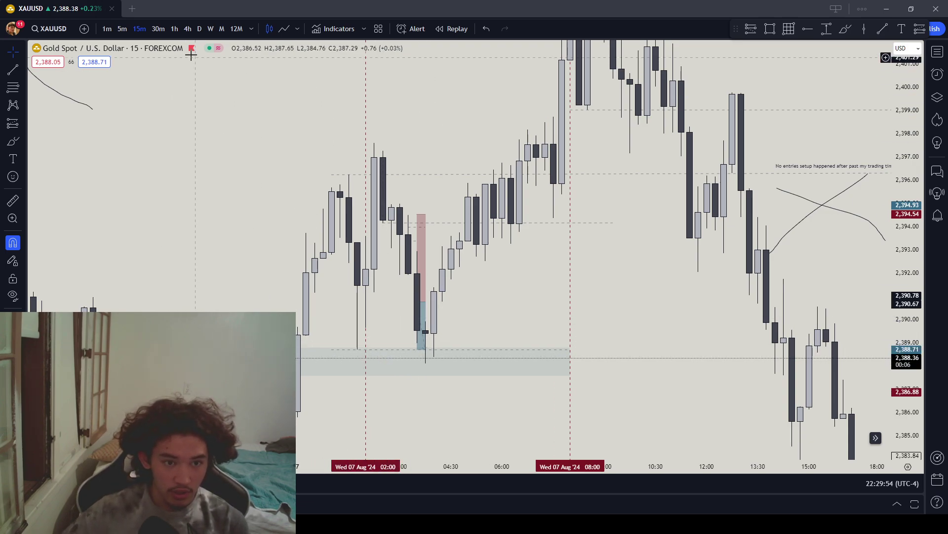
Review the latest 4-hour candles, then the daily candles with a compressed price scale
{"action": "left_click", "coordinate": [187, 29]}
{"action": "left_click_drag", "start_coordinate": [715, 365], "coordinate": [490, 277]}
{"action": "left_click_drag", "start_coordinate": [732, 466], "coordinate": [416, 255]}
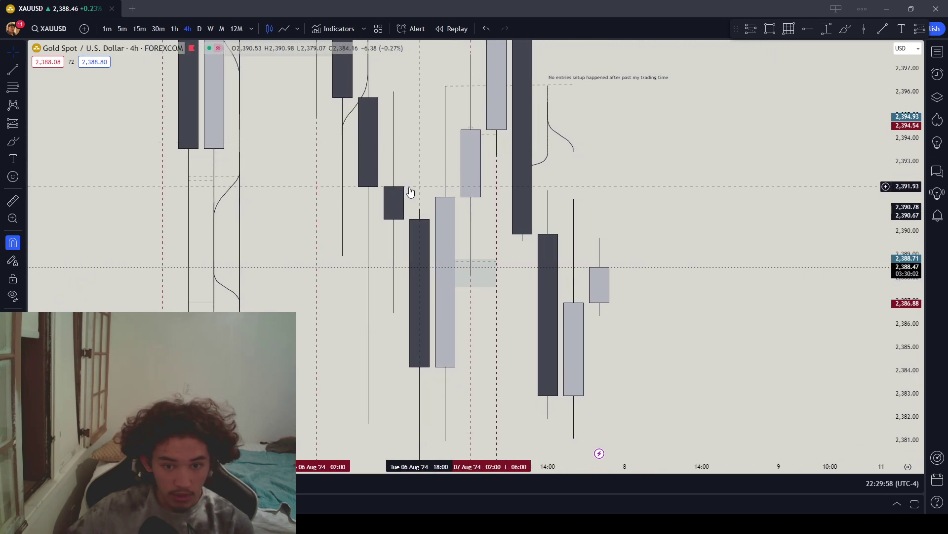
{"action": "left_click", "coordinate": [200, 28]}
{"action": "left_click_drag", "start_coordinate": [905, 157], "coordinate": [899, 440]}
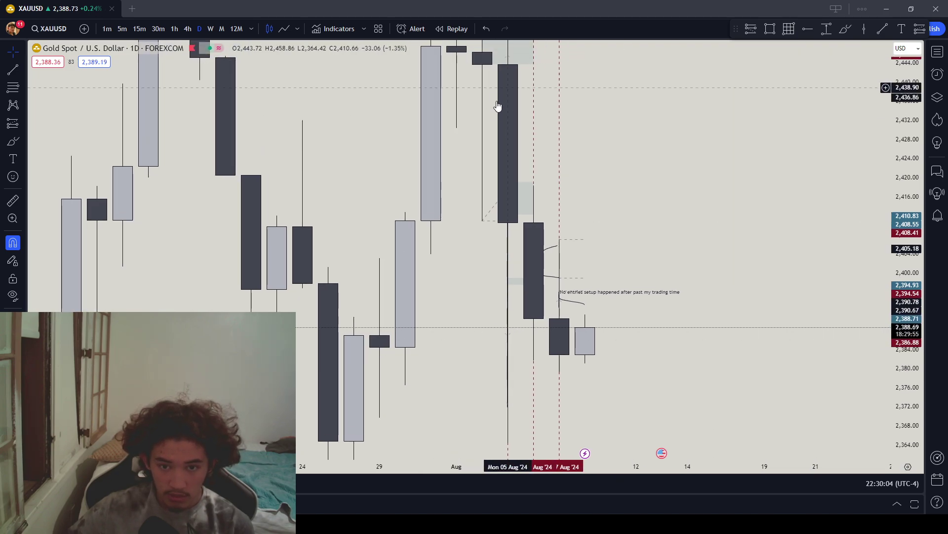
Reframe the recent 4-hour candles around the drawn curve, then change to the 1-hour timeframe
{"action": "left_click", "coordinate": [188, 28]}
{"action": "left_click_drag", "start_coordinate": [668, 408], "coordinate": [791, 423]}
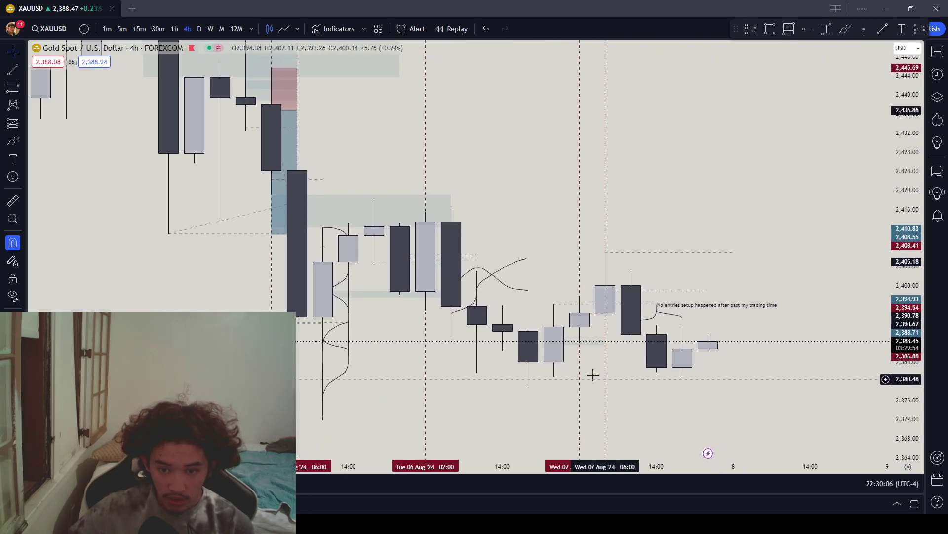
{"action": "left_click_drag", "start_coordinate": [576, 409], "coordinate": [505, 324]}
{"action": "left_click_drag", "start_coordinate": [901, 352], "coordinate": [899, 291]}
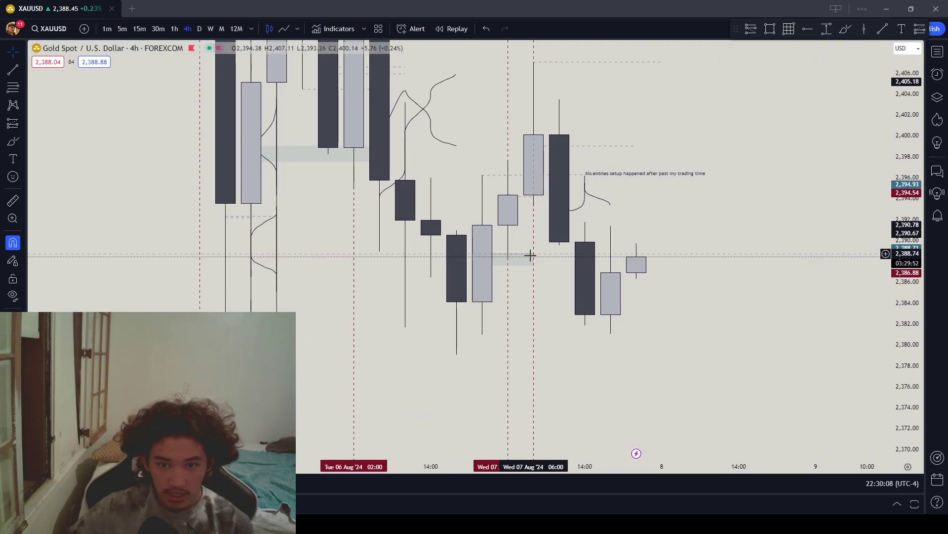
{"action": "left_click", "coordinate": [394, 155]}
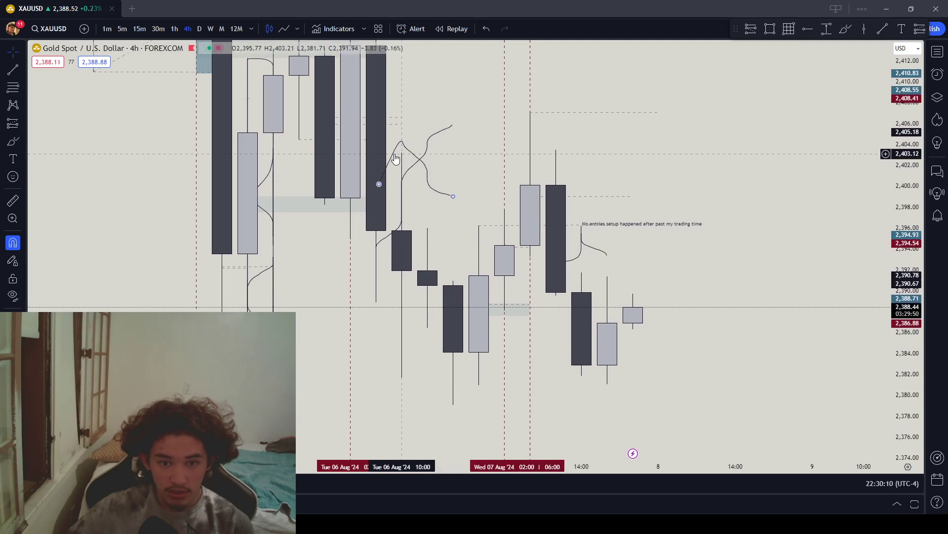
{"action": "left_click", "coordinate": [174, 28]}
{"action": "left_click_drag", "start_coordinate": [419, 406], "coordinate": [635, 413]}
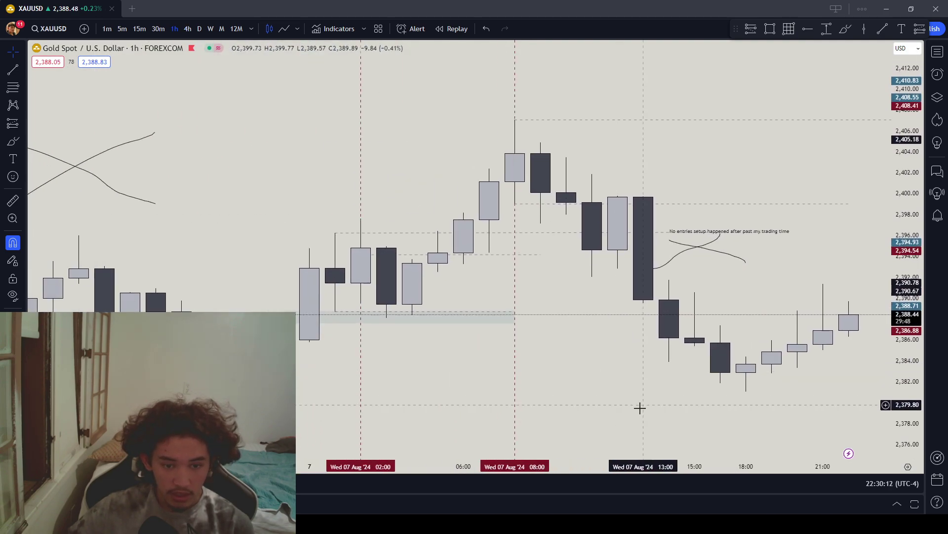
{"action": "left_click_drag", "start_coordinate": [638, 466], "coordinate": [724, 466]}
{"action": "left_click_drag", "start_coordinate": [904, 389], "coordinate": [904, 315]}
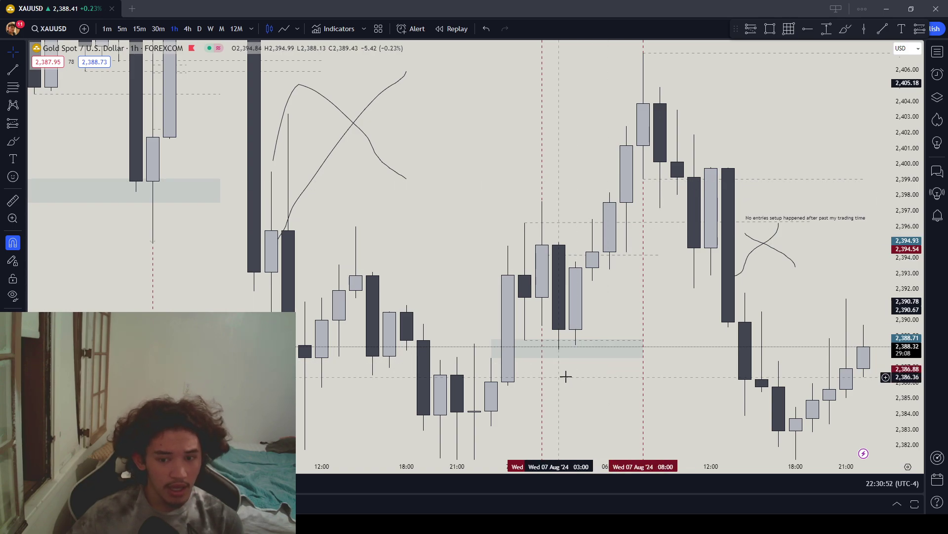
{"action": "left_click_drag", "start_coordinate": [566, 376], "coordinate": [527, 368]}
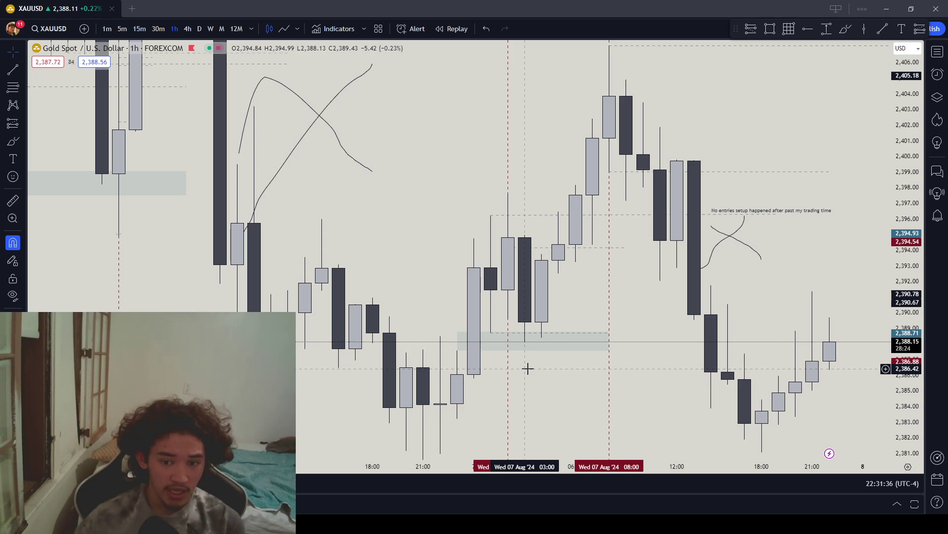
Inspect the grey zone near 2,388 and reposition on the latest hourly candles
{"action": "left_click", "coordinate": [549, 346]}
{"action": "left_click", "coordinate": [532, 372]}
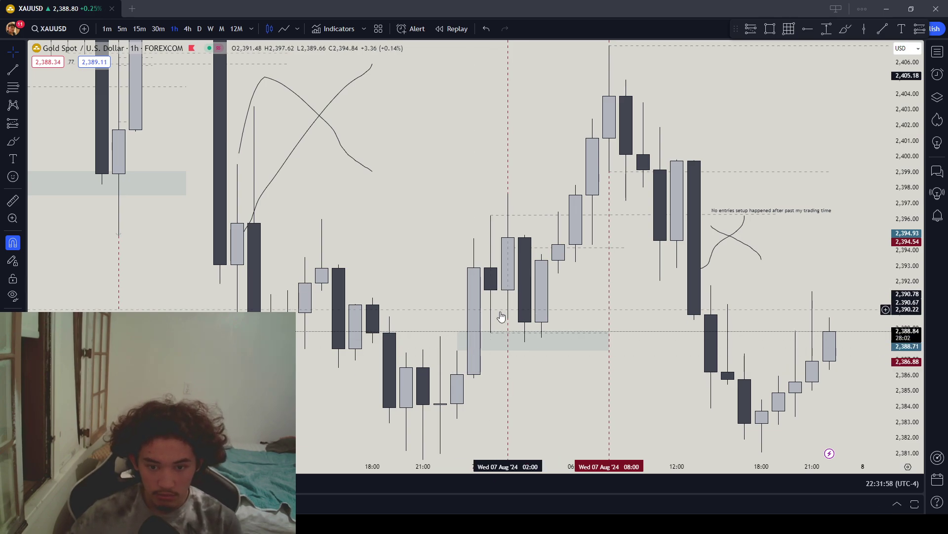
{"action": "left_click", "coordinate": [470, 337]}
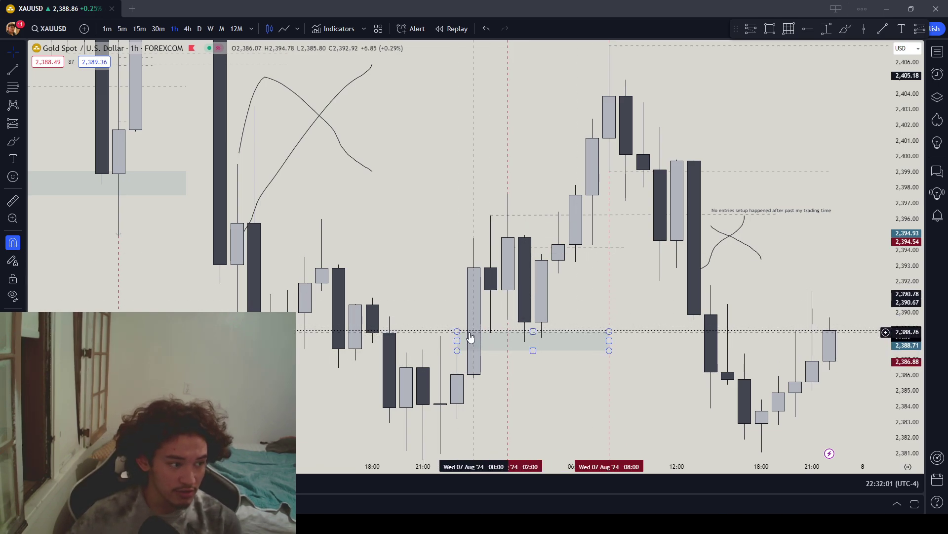
{"action": "left_click", "coordinate": [528, 314]}
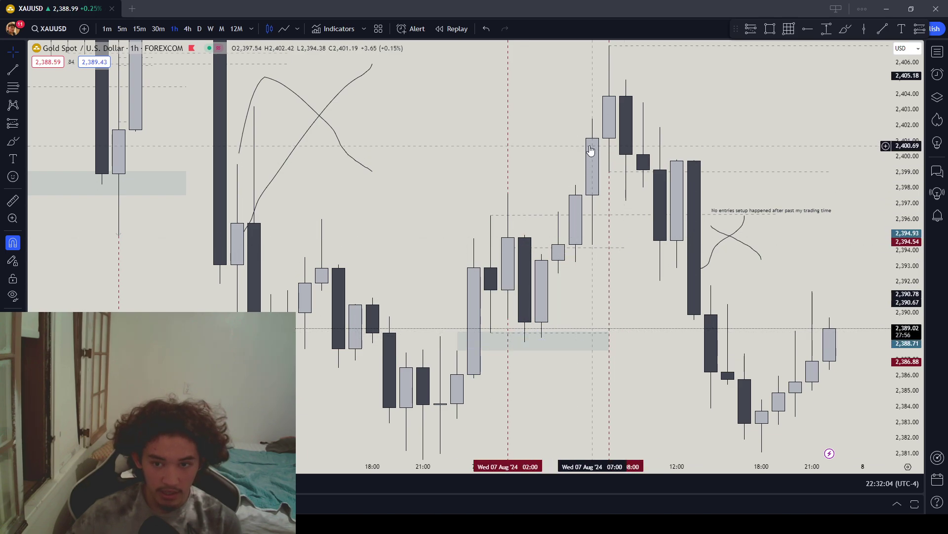
{"action": "left_click_drag", "start_coordinate": [644, 308], "coordinate": [553, 265]}
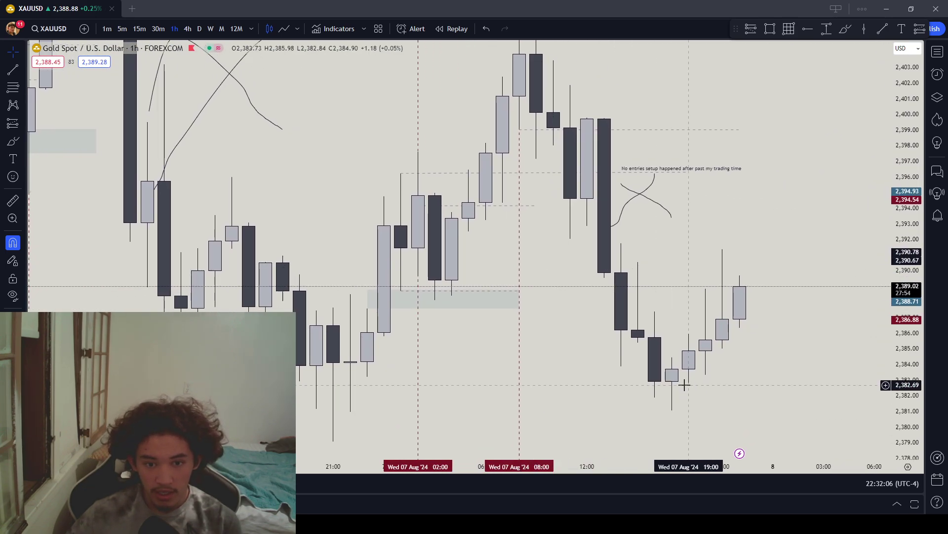
{"action": "left_click_drag", "start_coordinate": [513, 290], "coordinate": [483, 318]}
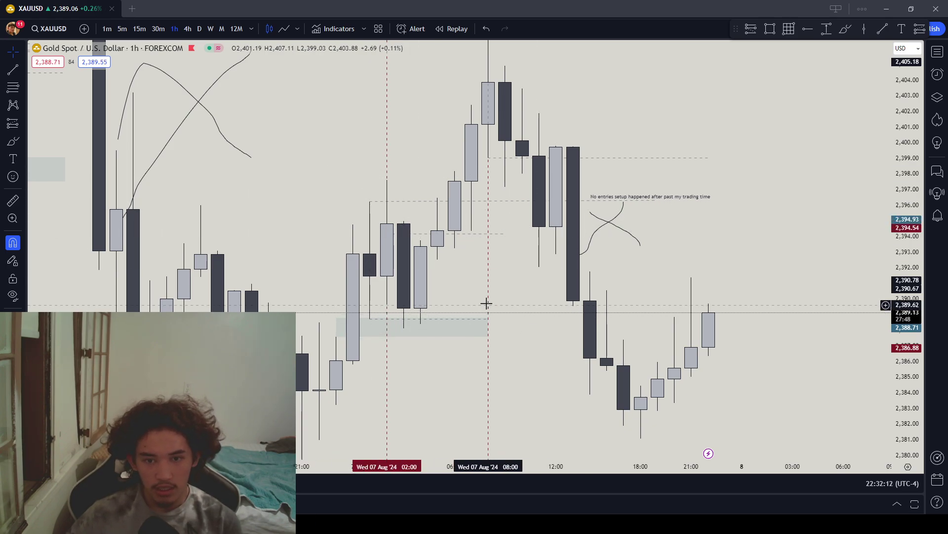
Inspect the dashed horizontal level line, viewing prices above and below it
{"action": "left_click", "coordinate": [442, 234]}
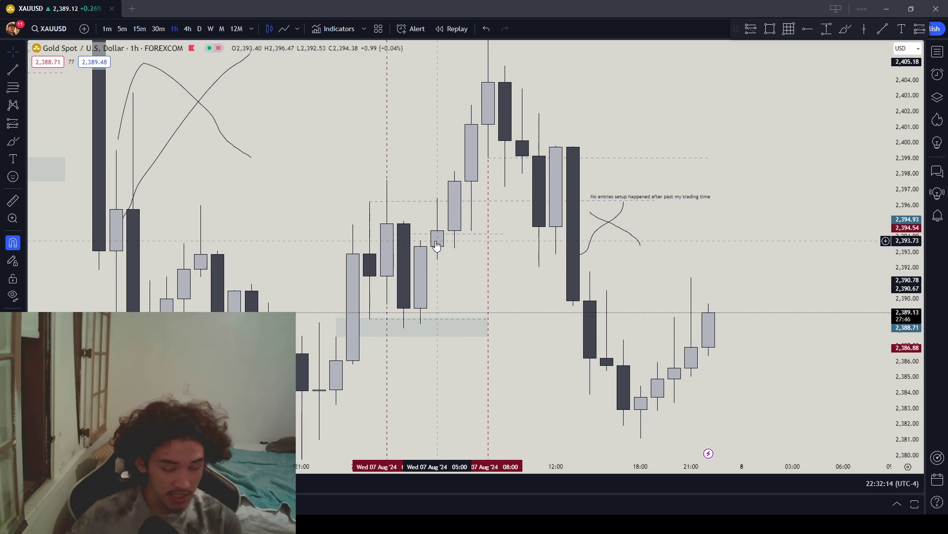
{"action": "left_click_drag", "start_coordinate": [437, 246], "coordinate": [405, 330]}
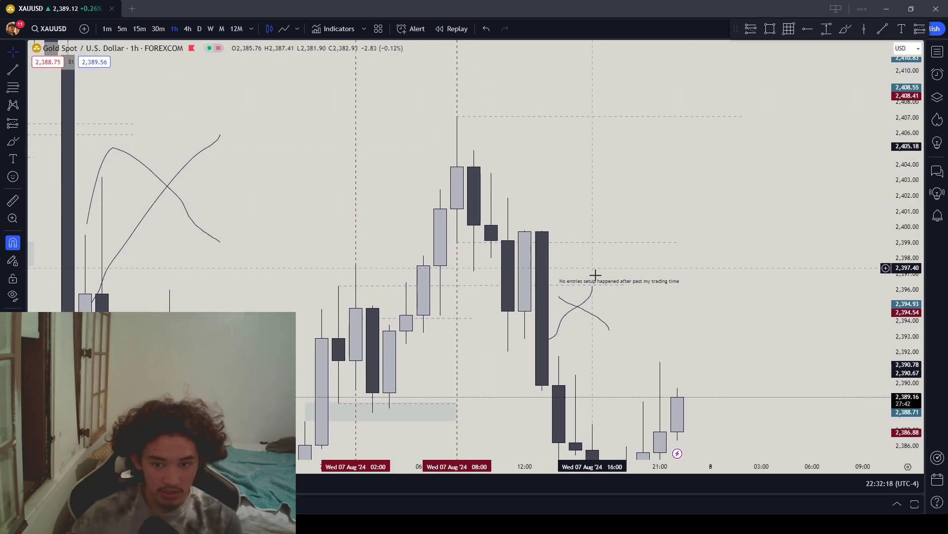
{"action": "left_click", "coordinate": [538, 285]}
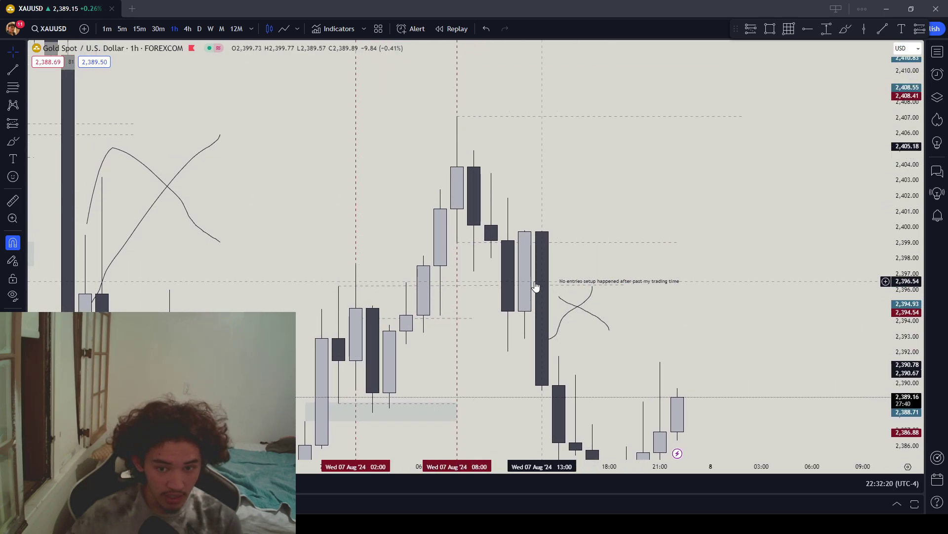
{"action": "left_click_drag", "start_coordinate": [603, 383], "coordinate": [599, 235]}
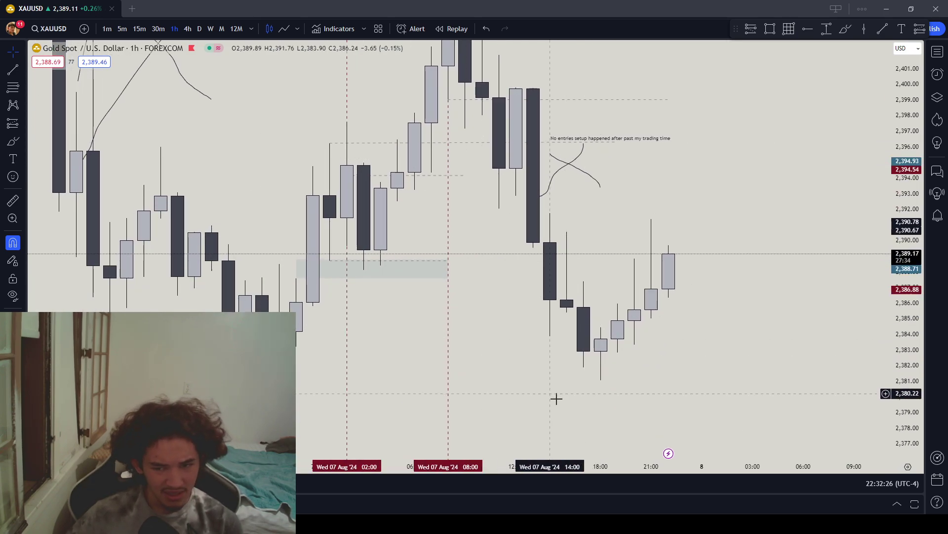
{"action": "left_click_drag", "start_coordinate": [572, 333], "coordinate": [554, 398]}
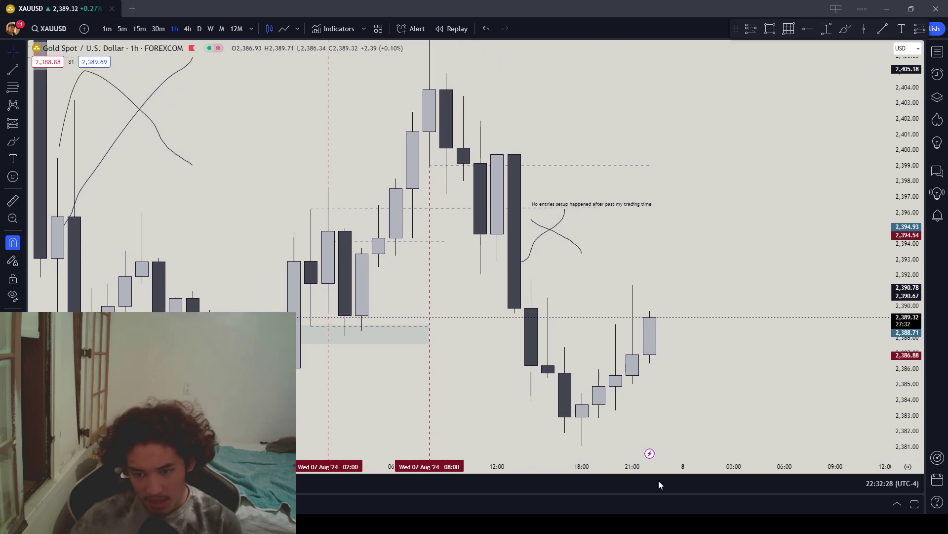
Pan back to earlier candles and rescale to frame the 2,374–2,424 price range
{"action": "left_click_drag", "start_coordinate": [646, 458], "coordinate": [749, 449]}
{"action": "scroll", "coordinate": [741, 450], "scroll_direction": "down", "scroll_amount": 3}
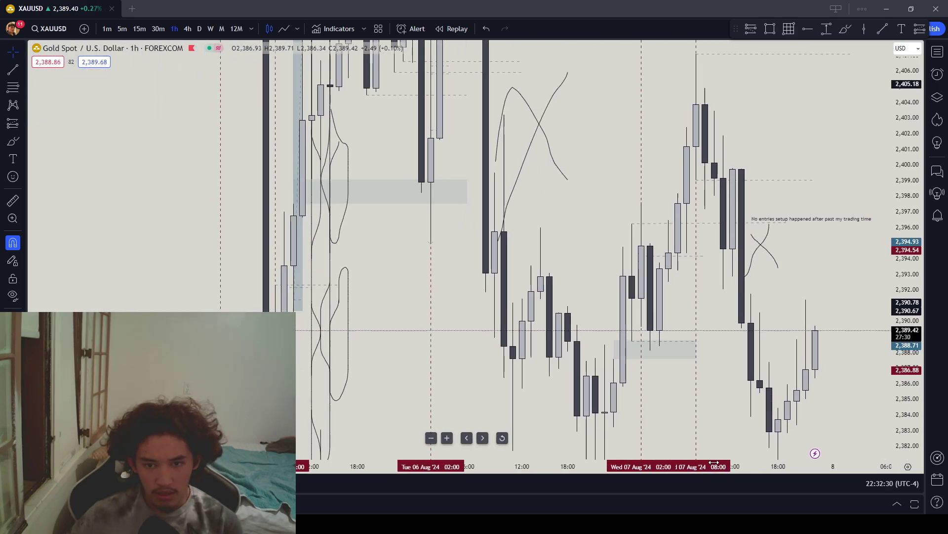
{"action": "left_click_drag", "start_coordinate": [908, 199], "coordinate": [919, 371]}
{"action": "left_click_drag", "start_coordinate": [485, 362], "coordinate": [704, 482]}
{"action": "left_click_drag", "start_coordinate": [584, 408], "coordinate": [593, 326]}
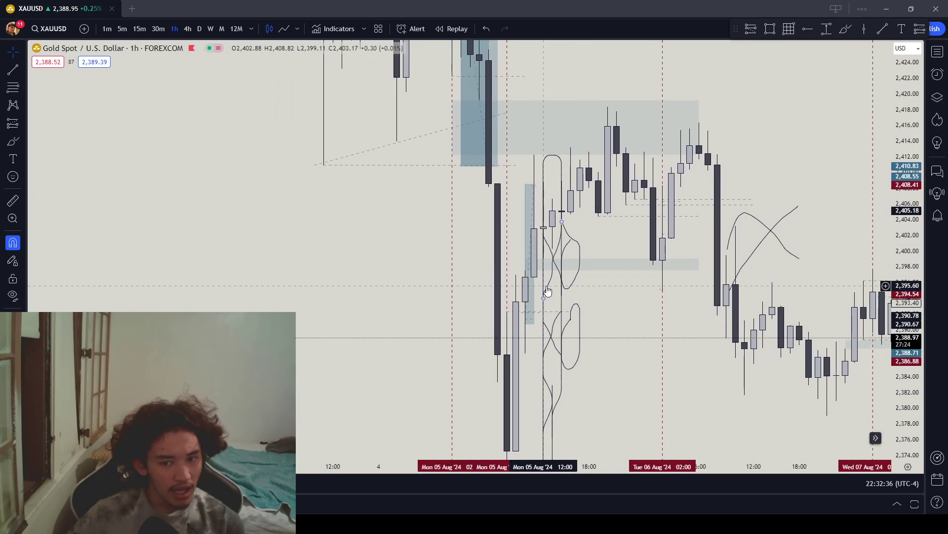
{"action": "scroll", "coordinate": [532, 449], "scroll_direction": "right", "scroll_amount": 4}
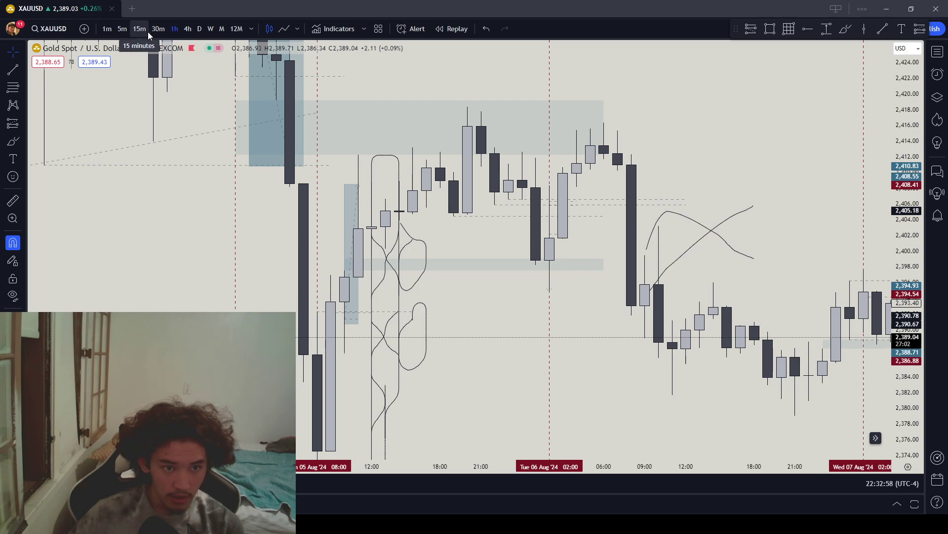
Switch to 15-minute candles and pan back through 6 Aug toward the 5 Aug session
{"action": "left_click", "coordinate": [135, 32]}
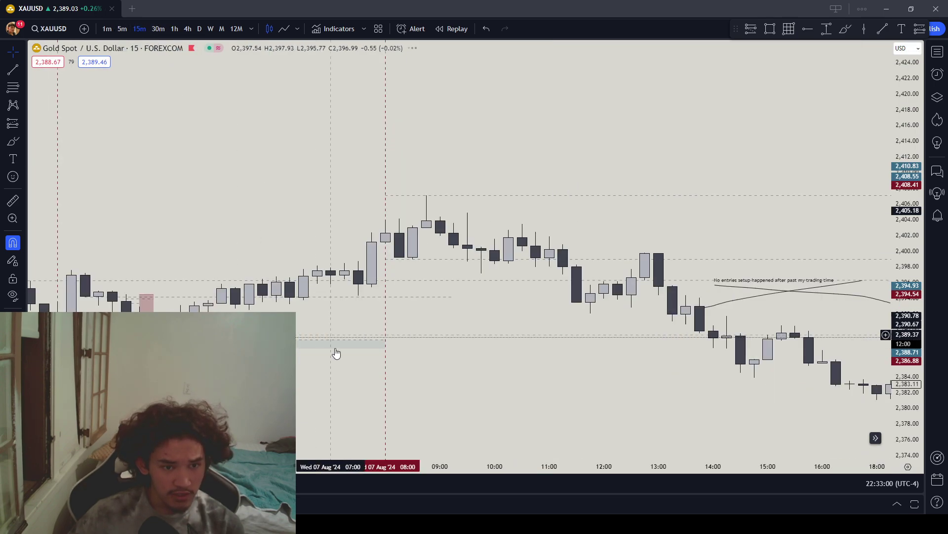
{"action": "mouse_move", "coordinate": [333, 362]}
{"action": "left_mouse_down"}
{"action": "mouse_move", "coordinate": [706, 420]}
{"action": "mouse_move", "coordinate": [340, 375]}
{"action": "left_mouse_up"}
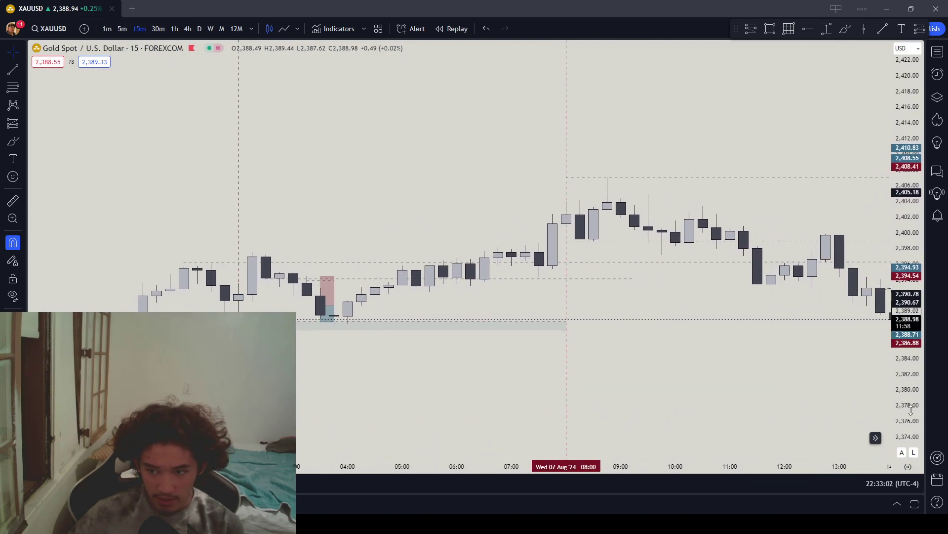
{"action": "left_click_drag", "start_coordinate": [911, 411], "coordinate": [909, 60]}
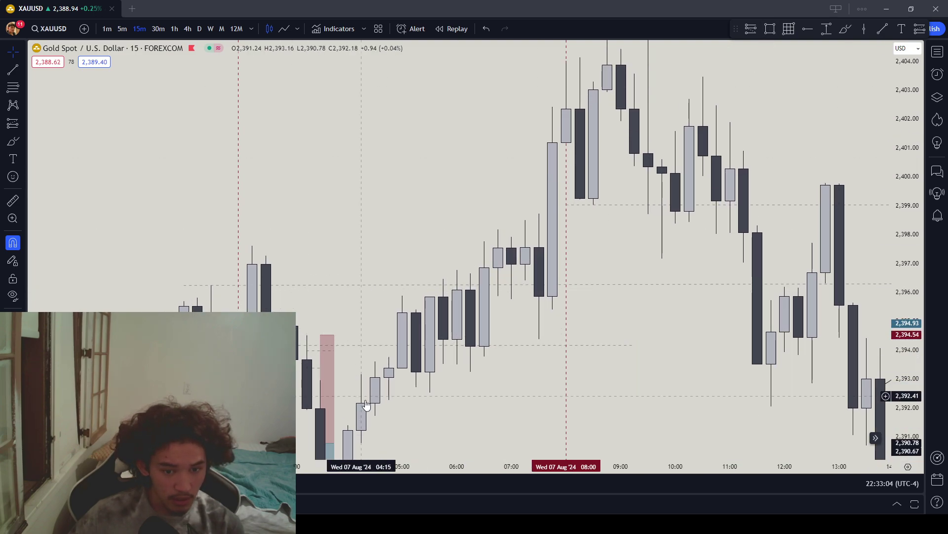
{"action": "left_click_drag", "start_coordinate": [309, 348], "coordinate": [853, 314]}
{"action": "left_click_drag", "start_coordinate": [388, 288], "coordinate": [819, 311]}
{"action": "left_click_drag", "start_coordinate": [387, 235], "coordinate": [844, 431]}
{"action": "left_click_drag", "start_coordinate": [385, 316], "coordinate": [702, 347]}
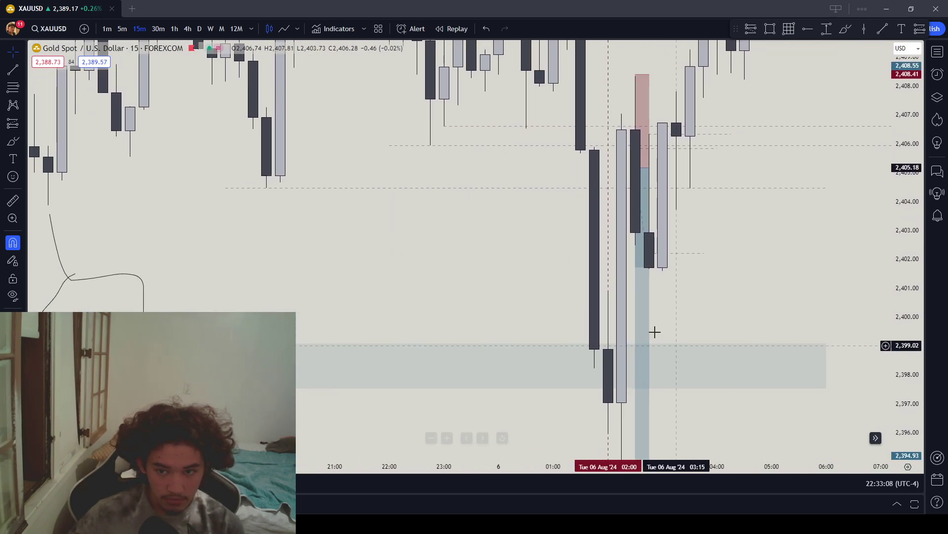
{"action": "left_click_drag", "start_coordinate": [429, 175], "coordinate": [898, 203]}
{"action": "left_click_drag", "start_coordinate": [810, 260], "coordinate": [358, 276]}
{"action": "left_click_drag", "start_coordinate": [916, 149], "coordinate": [904, 320]}
Undo an accidental move of the grey zone, restoring its original position
{"action": "left_click_drag", "start_coordinate": [520, 341], "coordinate": [859, 279]}
{"action": "left_click_drag", "start_coordinate": [621, 379], "coordinate": [622, 352]}
{"action": "left_click", "coordinate": [487, 33]}
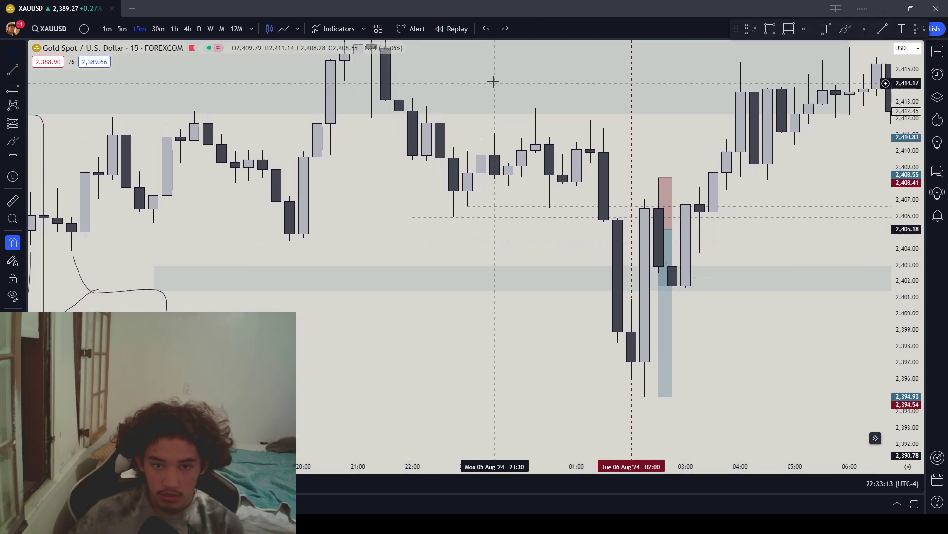
{"action": "left_click", "coordinate": [488, 31]}
Pan to the 05 Aug 09:00–19:00 session, compress the price scale and deselect the position box
{"action": "left_click_drag", "start_coordinate": [307, 309], "coordinate": [832, 268]}
{"action": "left_click_drag", "start_coordinate": [736, 368], "coordinate": [829, 244]}
{"action": "left_click_drag", "start_coordinate": [914, 146], "coordinate": [912, 229]}
{"action": "left_click", "coordinate": [371, 273]}
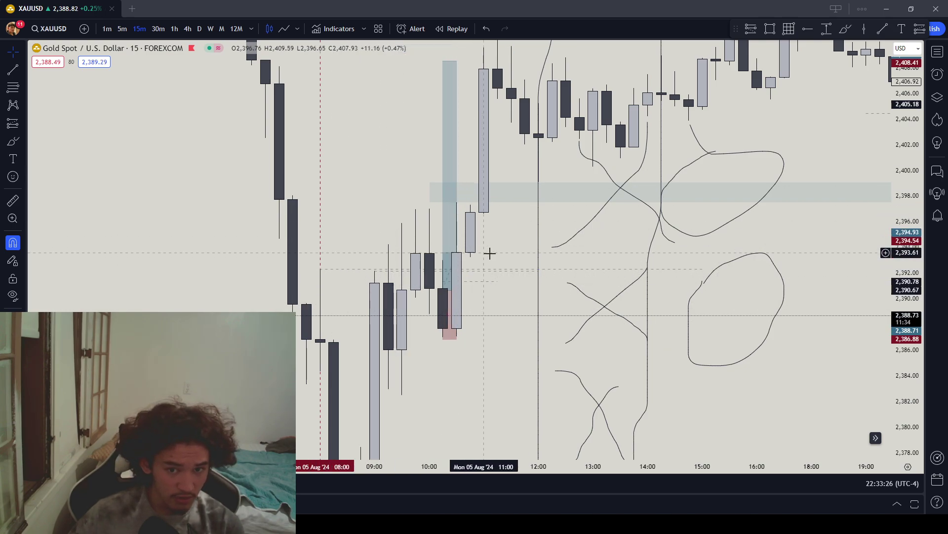
{"action": "left_click_drag", "start_coordinate": [438, 173], "coordinate": [447, 319]}
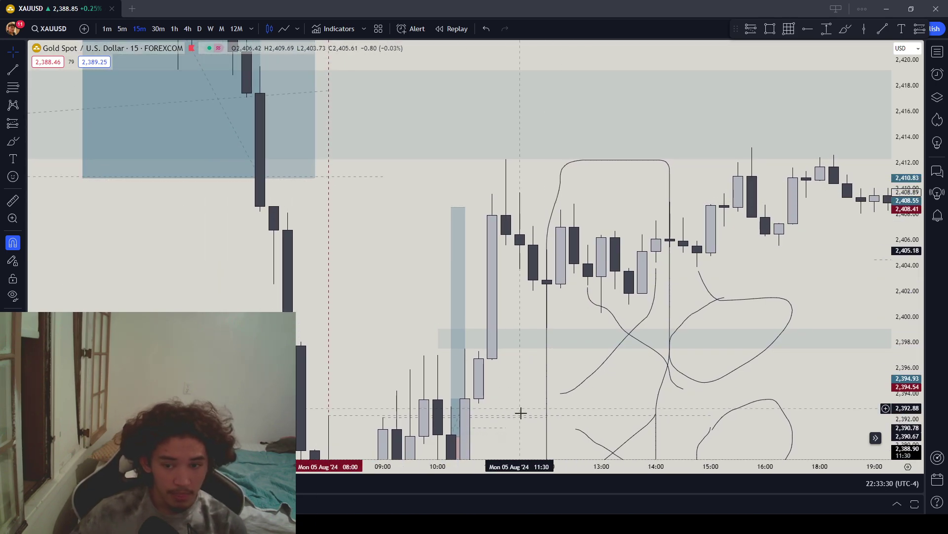
{"action": "left_click_drag", "start_coordinate": [519, 424], "coordinate": [410, 139]}
{"action": "left_click_drag", "start_coordinate": [633, 269], "coordinate": [600, 391]}
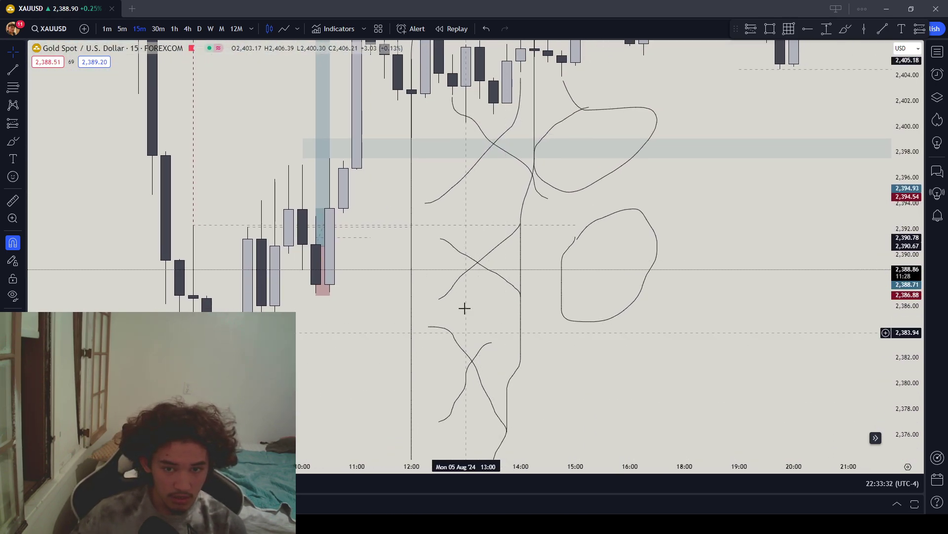
{"action": "left_click_drag", "start_coordinate": [668, 367], "coordinate": [572, 445]}
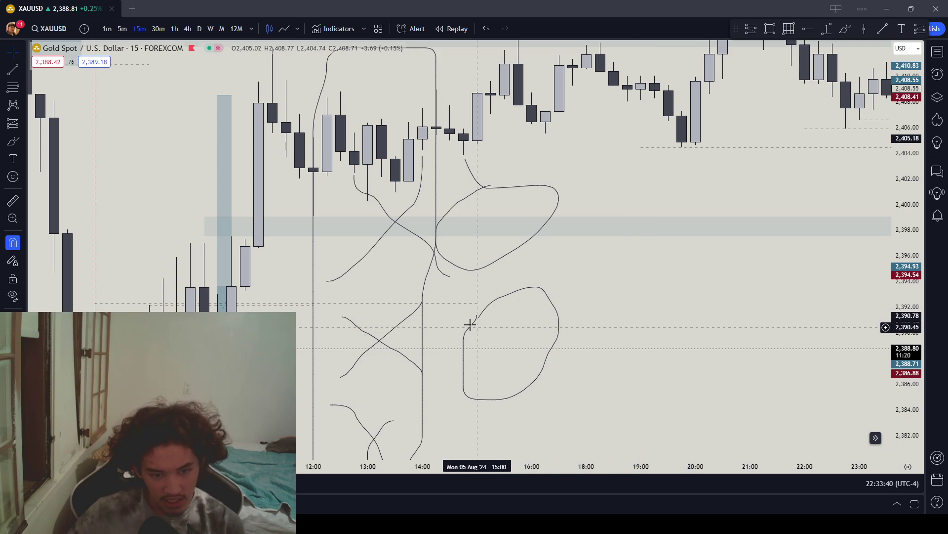
{"action": "left_click_drag", "start_coordinate": [627, 328], "coordinate": [803, 238]}
{"action": "left_click_drag", "start_coordinate": [449, 322], "coordinate": [476, 374]}
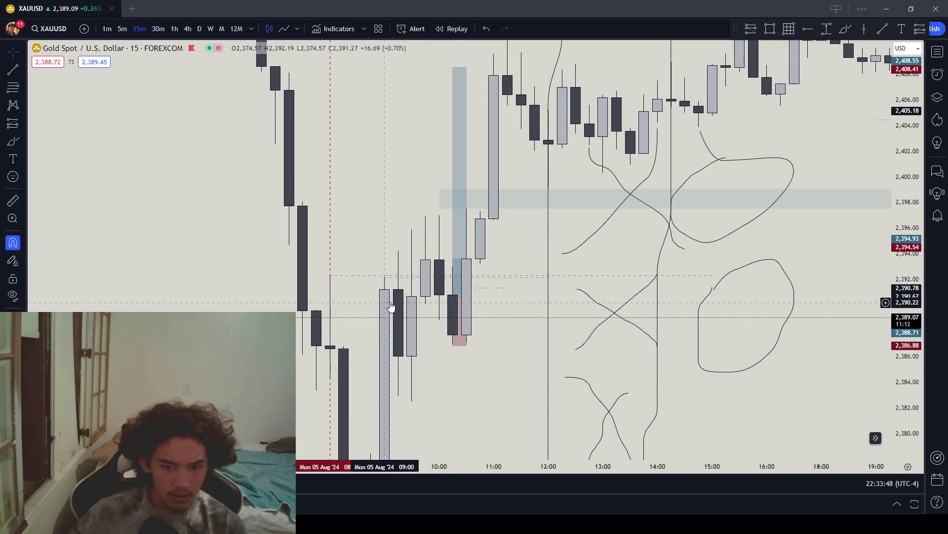
{"action": "left_click_drag", "start_coordinate": [404, 366], "coordinate": [426, 337]}
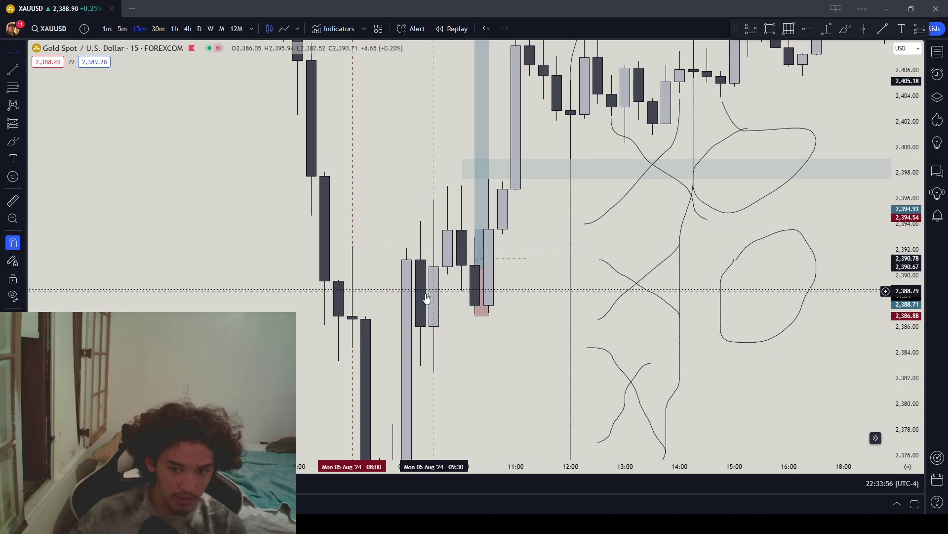
Pan forward from 5 Aug through 6 Aug to the 7 Aug 03:15–13:00 candles
{"action": "left_click_drag", "start_coordinate": [530, 289], "coordinate": [462, 459]}
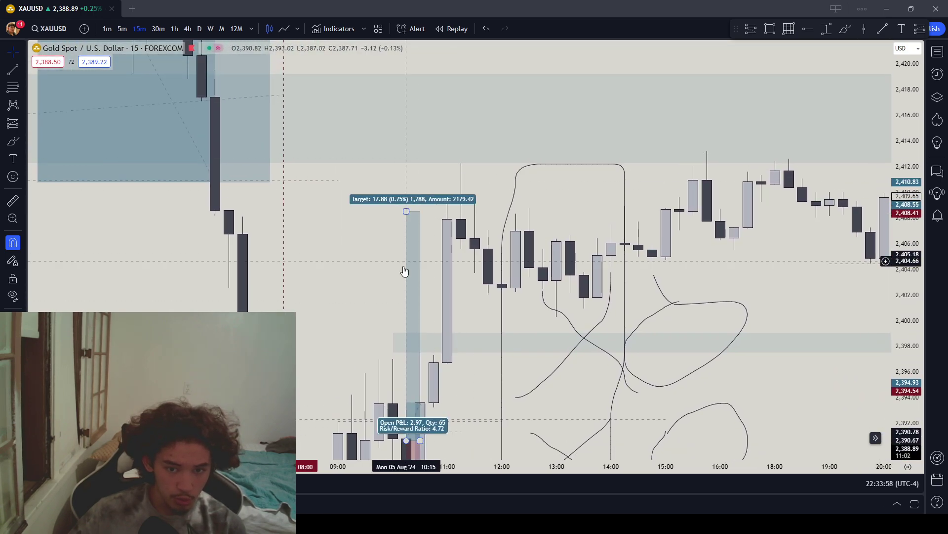
{"action": "left_click_drag", "start_coordinate": [393, 278], "coordinate": [302, 183]}
{"action": "mouse_move", "coordinate": [676, 306]}
{"action": "left_mouse_down"}
{"action": "mouse_move", "coordinate": [477, 439]}
{"action": "mouse_move", "coordinate": [137, 401]}
{"action": "left_mouse_up"}
{"action": "left_click_drag", "start_coordinate": [463, 387], "coordinate": [449, 380]}
{"action": "left_click_drag", "start_coordinate": [397, 316], "coordinate": [196, 194]}
{"action": "left_click_drag", "start_coordinate": [763, 388], "coordinate": [282, 212]}
{"action": "left_click_drag", "start_coordinate": [711, 304], "coordinate": [391, 346]}
{"action": "left_click_drag", "start_coordinate": [535, 289], "coordinate": [334, 411]}
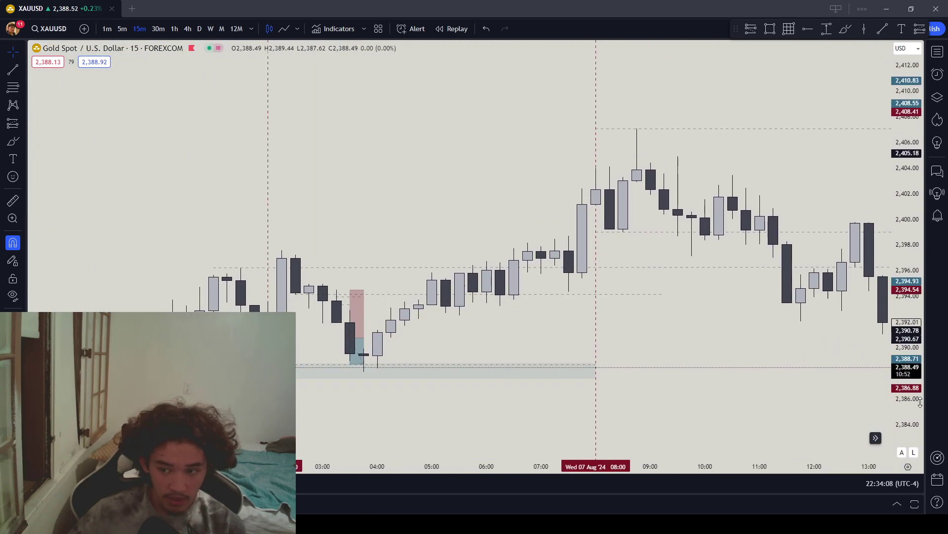
Rescale the price and time axes so the position box and shaded zone near 2,388 fit
{"action": "left_click_drag", "start_coordinate": [918, 403], "coordinate": [523, 206]}
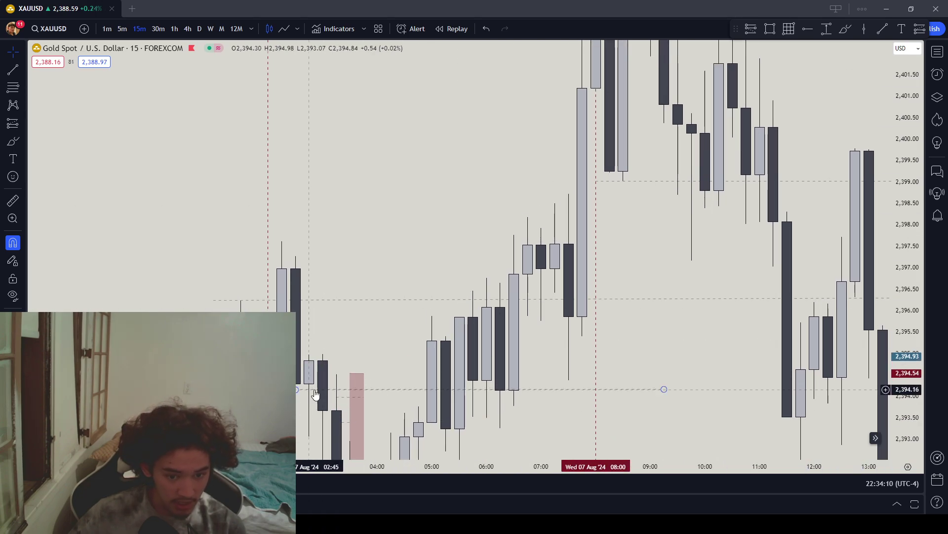
{"action": "left_click_drag", "start_coordinate": [614, 417], "coordinate": [771, 354]}
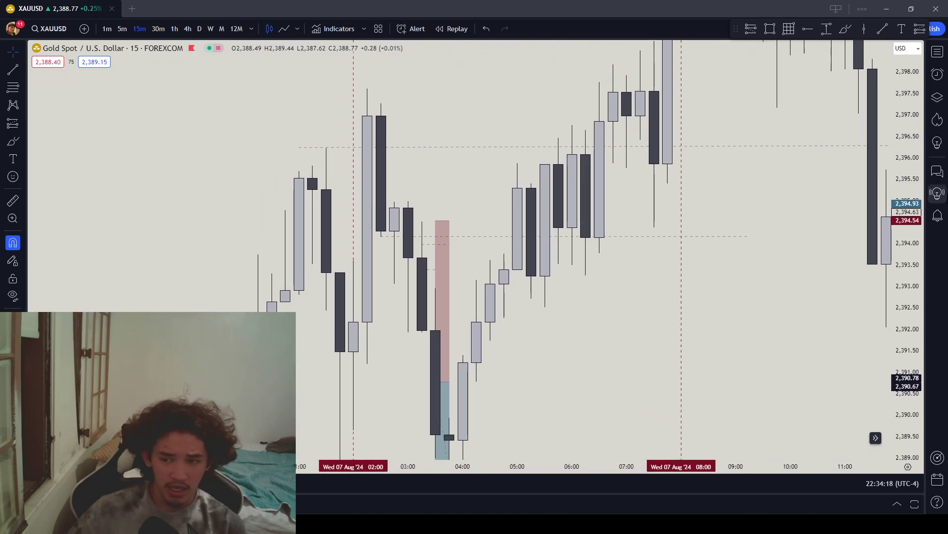
{"action": "left_click_drag", "start_coordinate": [908, 208], "coordinate": [908, 310]}
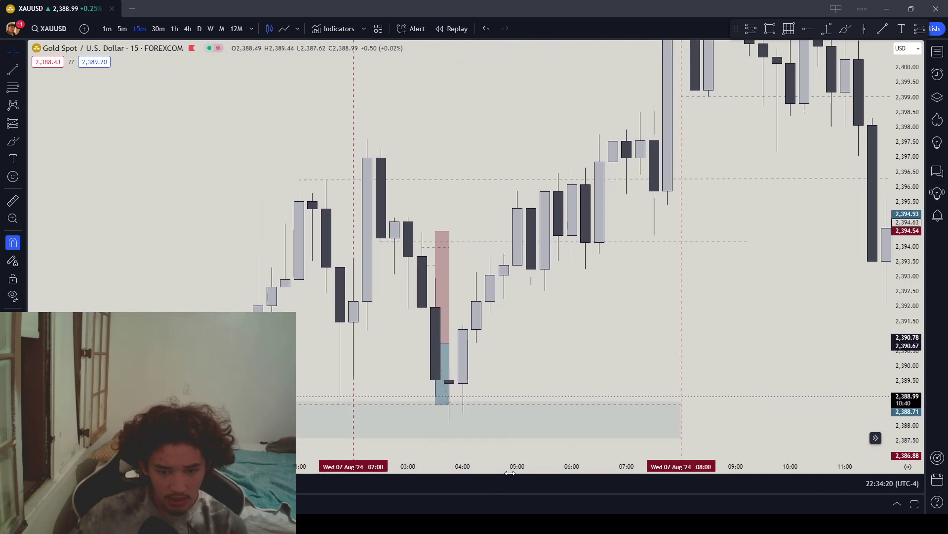
{"action": "left_click_drag", "start_coordinate": [510, 473], "coordinate": [612, 473]}
{"action": "left_click_drag", "start_coordinate": [916, 207], "coordinate": [915, 227]}
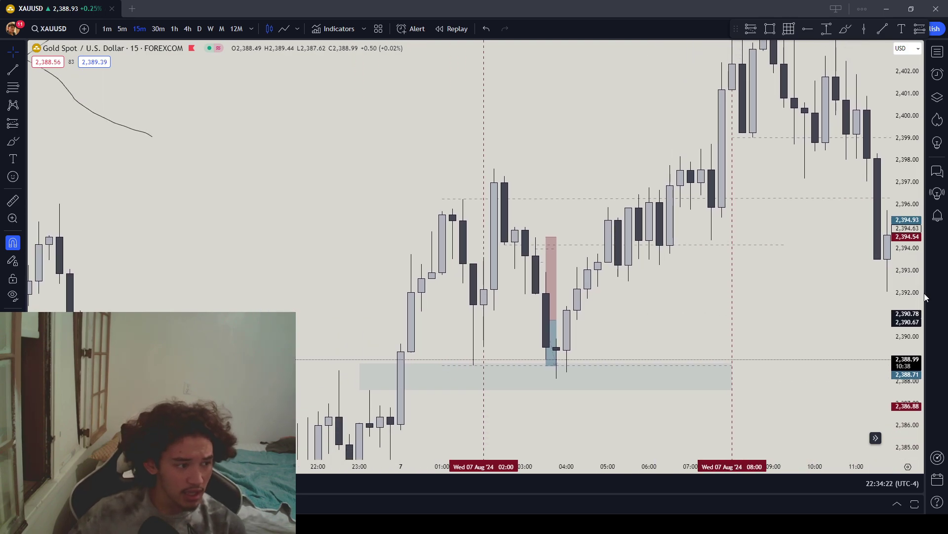
{"action": "left_click_drag", "start_coordinate": [613, 409], "coordinate": [517, 381]}
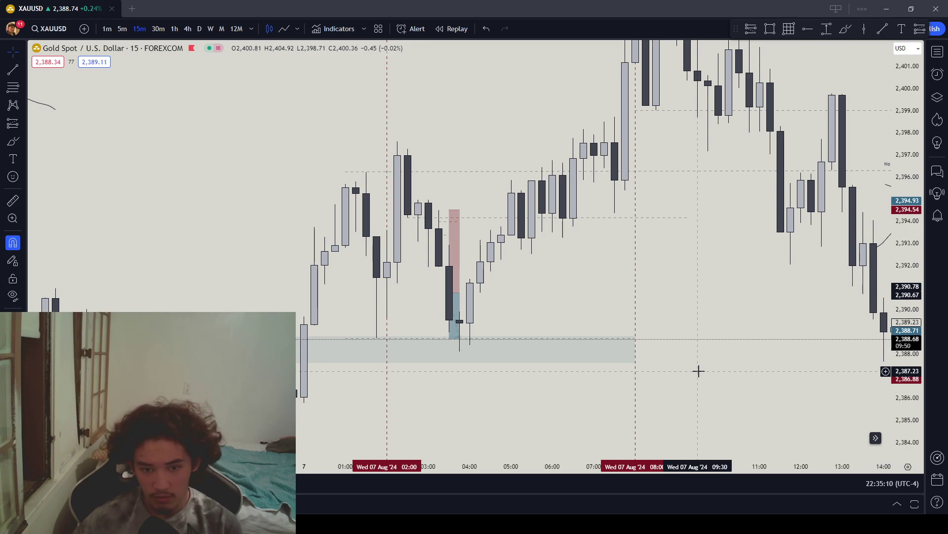
Pan to the late 7 Aug candles and frame the 2,382–2,405 range, showing the no-entries note
{"action": "left_click_drag", "start_coordinate": [719, 365], "coordinate": [356, 358]}
{"action": "left_click_drag", "start_coordinate": [527, 402], "coordinate": [310, 317]}
{"action": "left_click_drag", "start_coordinate": [556, 329], "coordinate": [649, 398]}
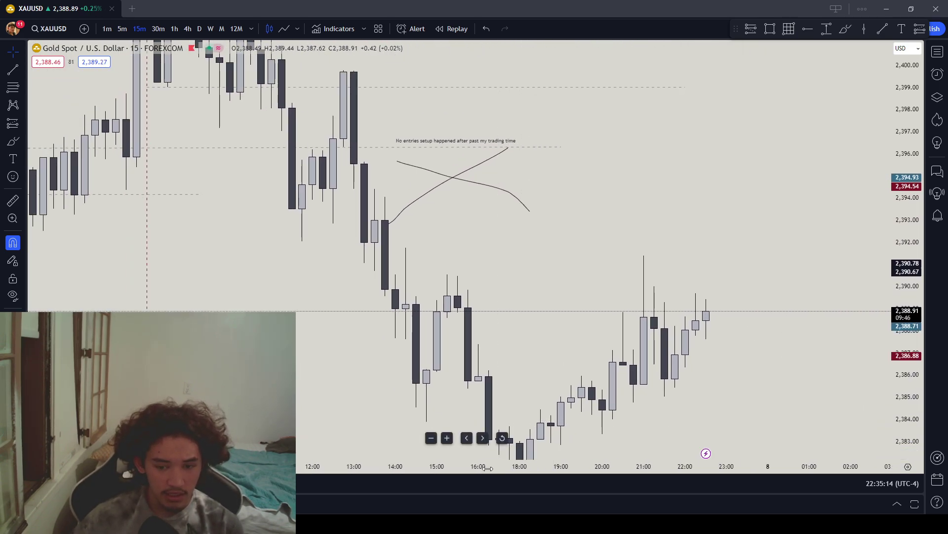
{"action": "left_click_drag", "start_coordinate": [493, 468], "coordinate": [623, 476]}
{"action": "left_click_drag", "start_coordinate": [907, 257], "coordinate": [906, 326]}
{"action": "left_click_drag", "start_coordinate": [698, 326], "coordinate": [699, 367]}
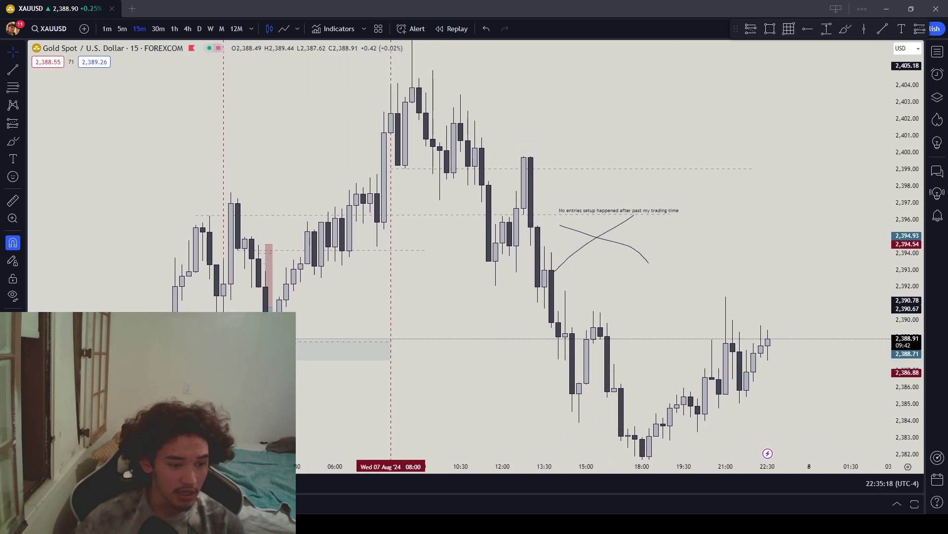